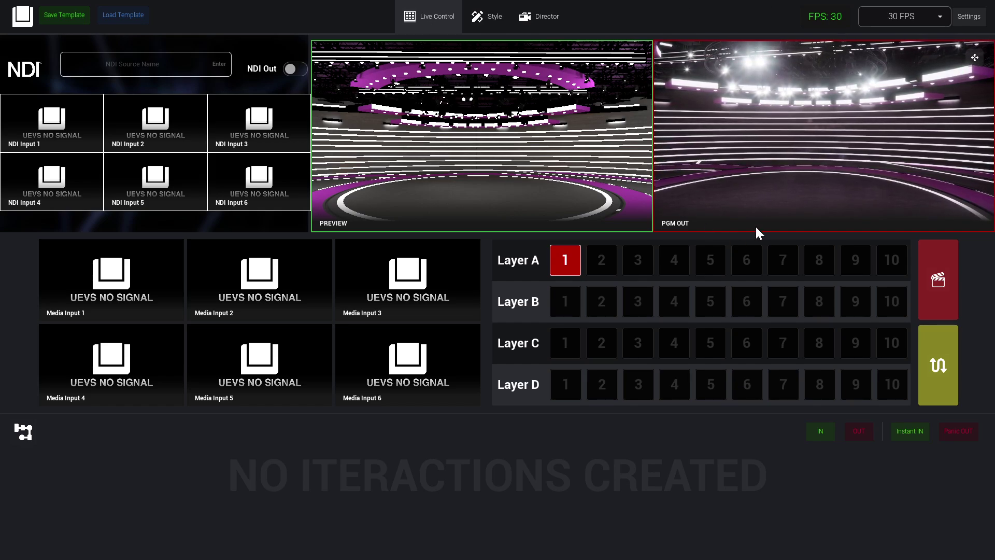
# Step: On the Live Control page, set the NDI Source Name to 'Show 1 Output' and switch NDI Out on
pyautogui.click(542, 26)
pyautogui.click(409, 21)
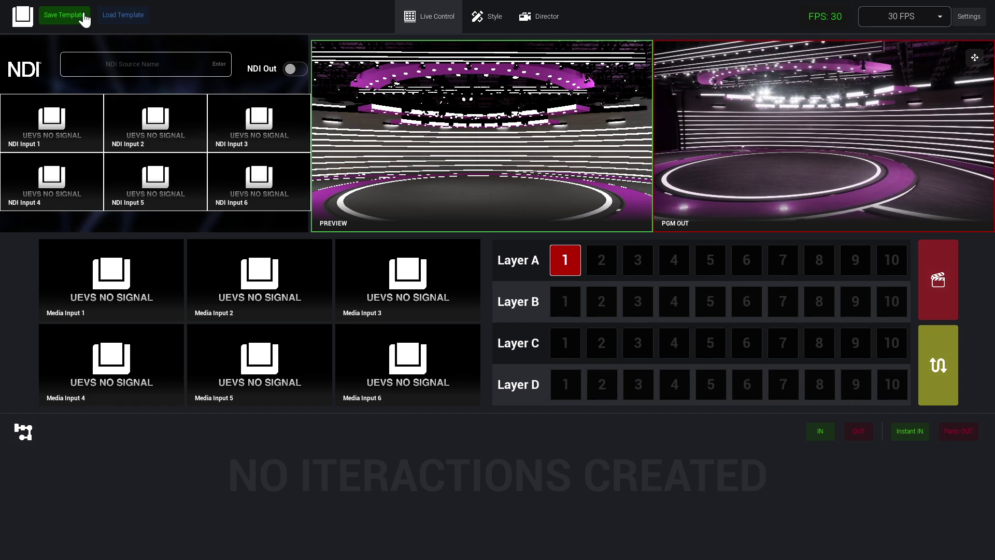
pyautogui.moveTo(180, 321)
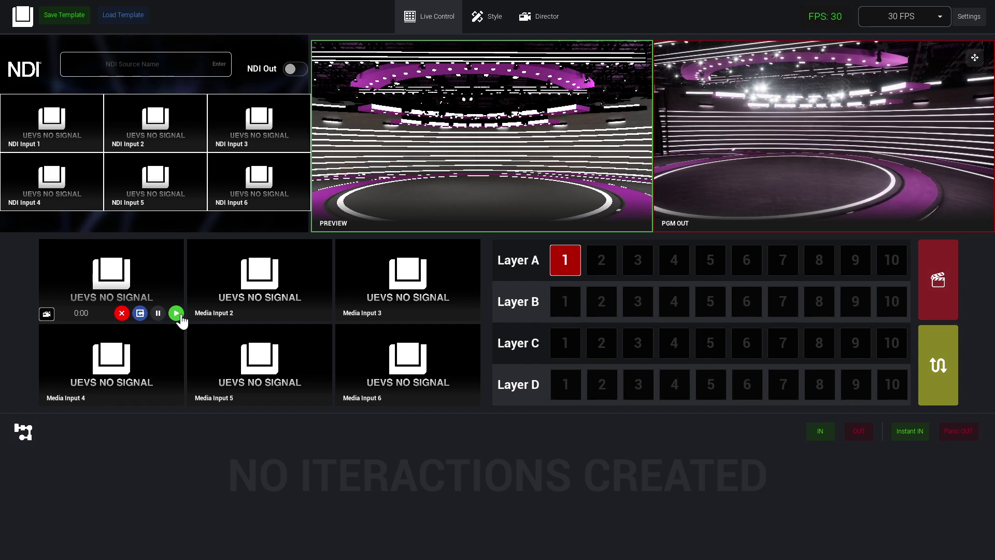
pyautogui.moveTo(109, 185)
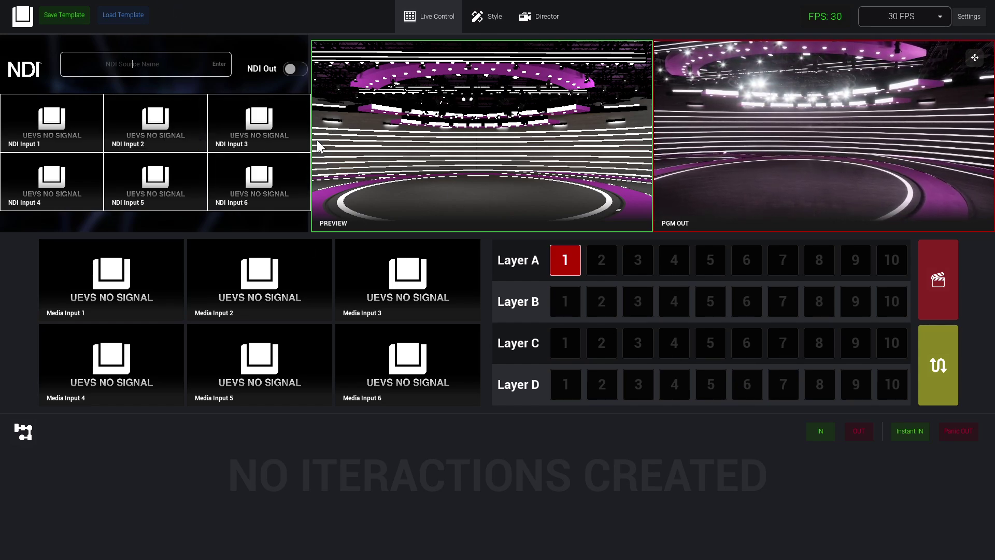
pyautogui.write('s')
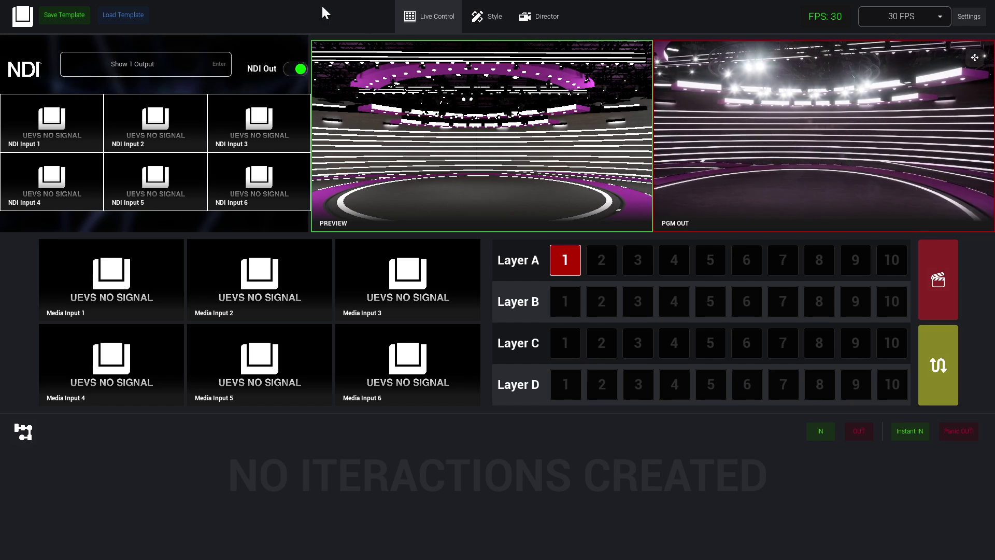
pyautogui.hotkey('alt', 'Tab')
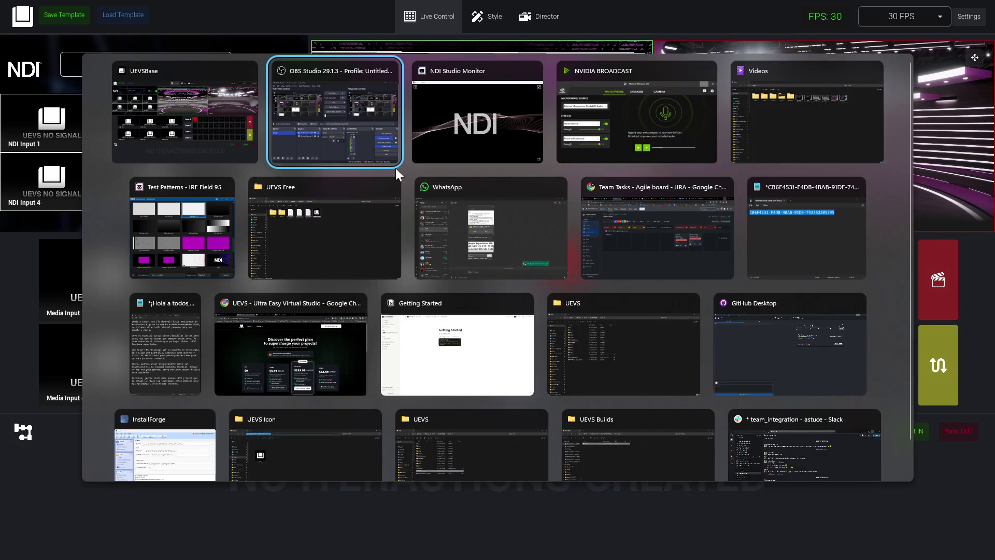
# Step: Watch the ANDYS-PERSONAL Show 1 Output feed in NDI Studio Monitor
pyautogui.click(480, 99)
pyautogui.click(174, 132)
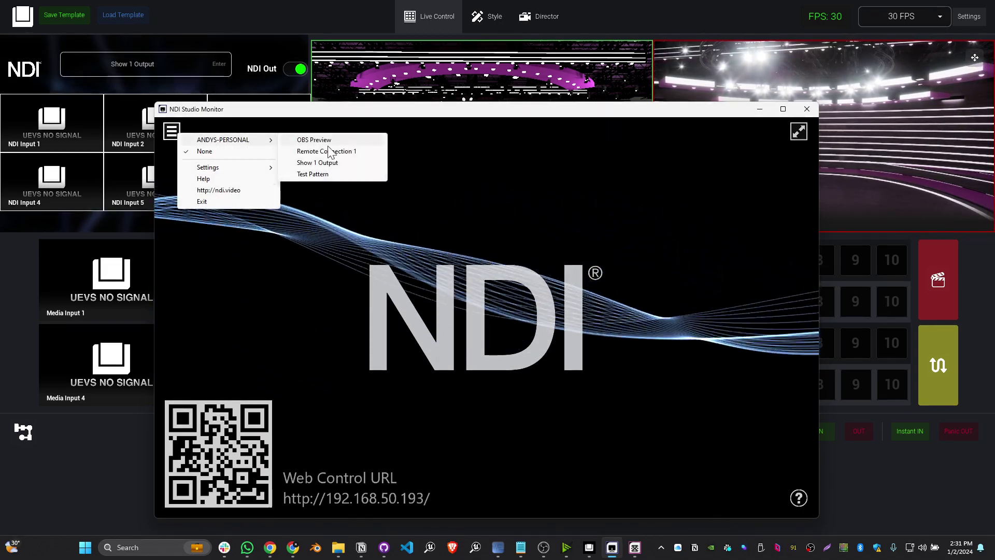
pyautogui.click(319, 163)
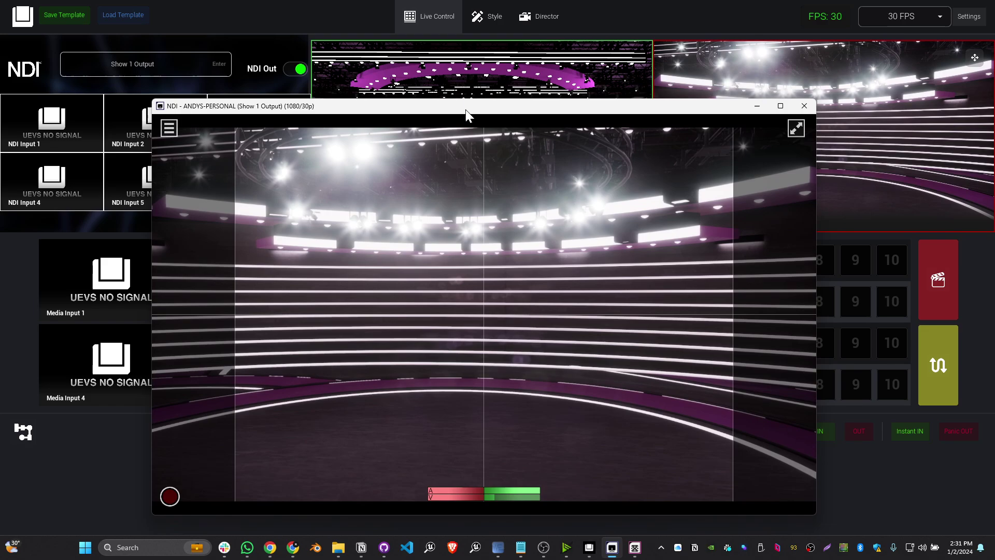
pyautogui.moveTo(468, 116); pyautogui.dragTo(415, 55)
# Step: Close NDI Studio Monitor and switch UEVS's NDI Out off
pyautogui.rightClick(360, 150)
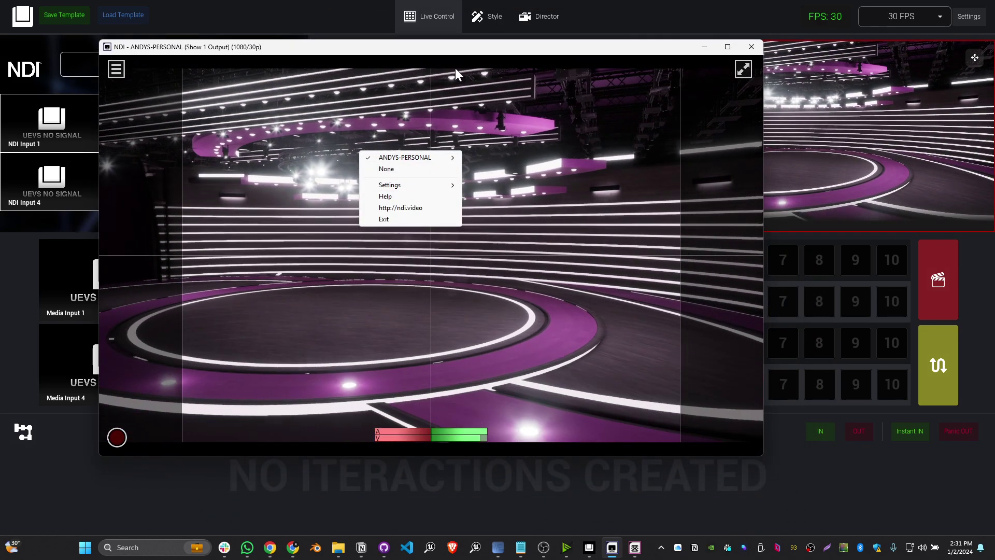
pyautogui.click(455, 67)
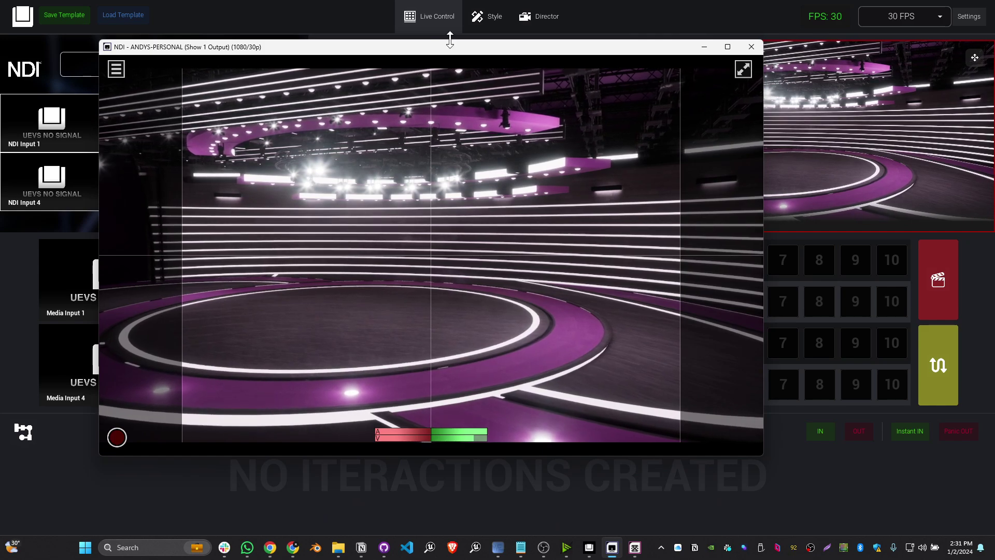
pyautogui.click(226, 11)
pyautogui.click(300, 71)
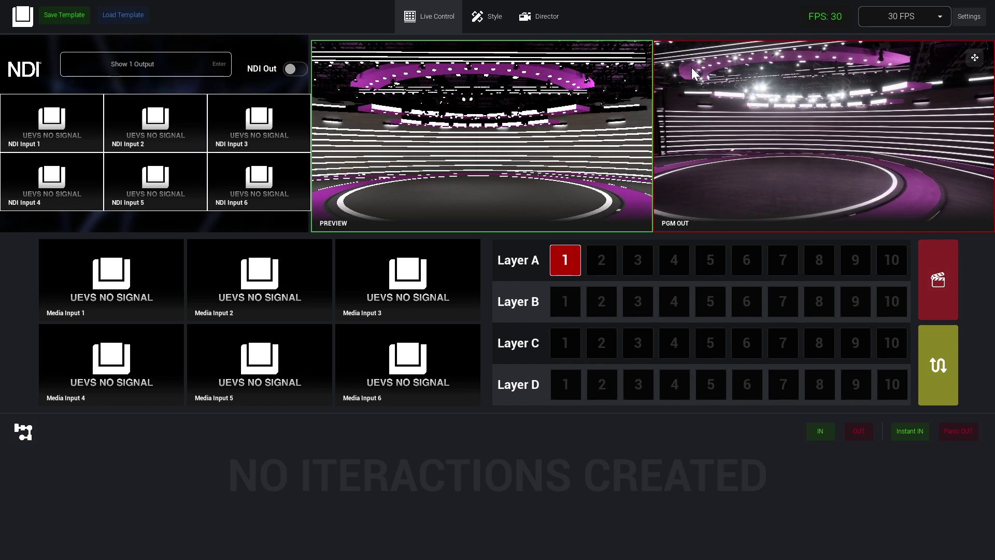
pyautogui.press('F11')
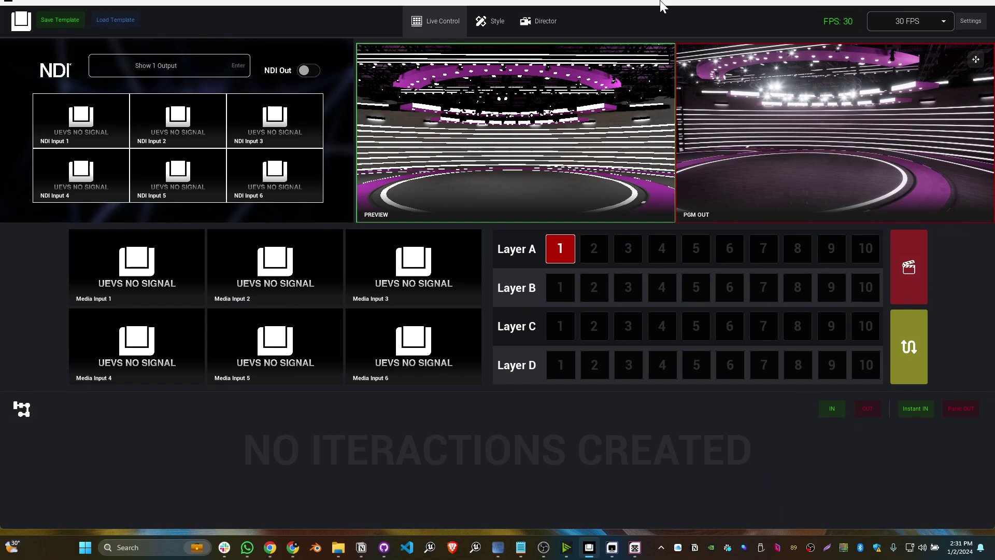
pyautogui.doubleClick(660, 4)
pyautogui.moveTo(36, 32); pyautogui.dragTo(169, 26)
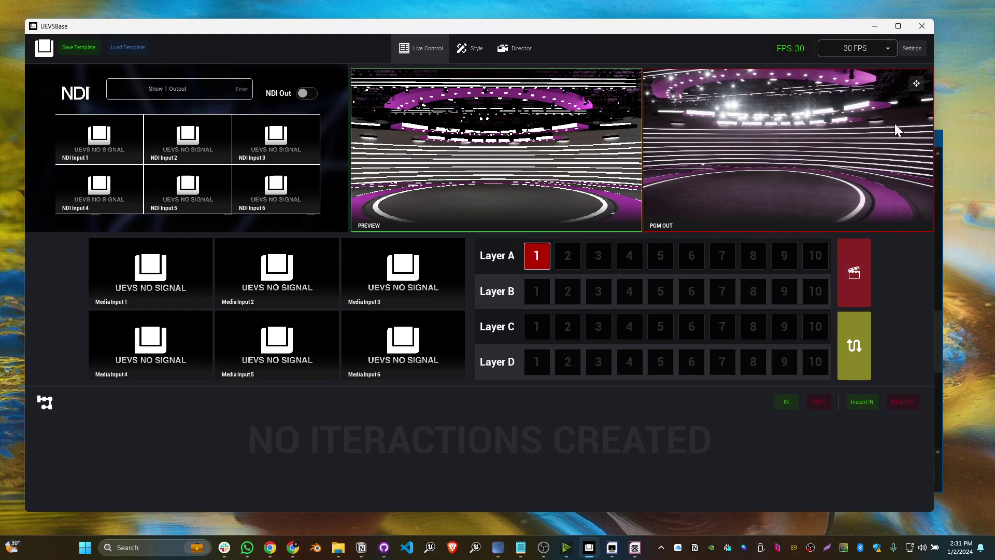
pyautogui.moveTo(755, 28); pyautogui.dragTo(779, 37)
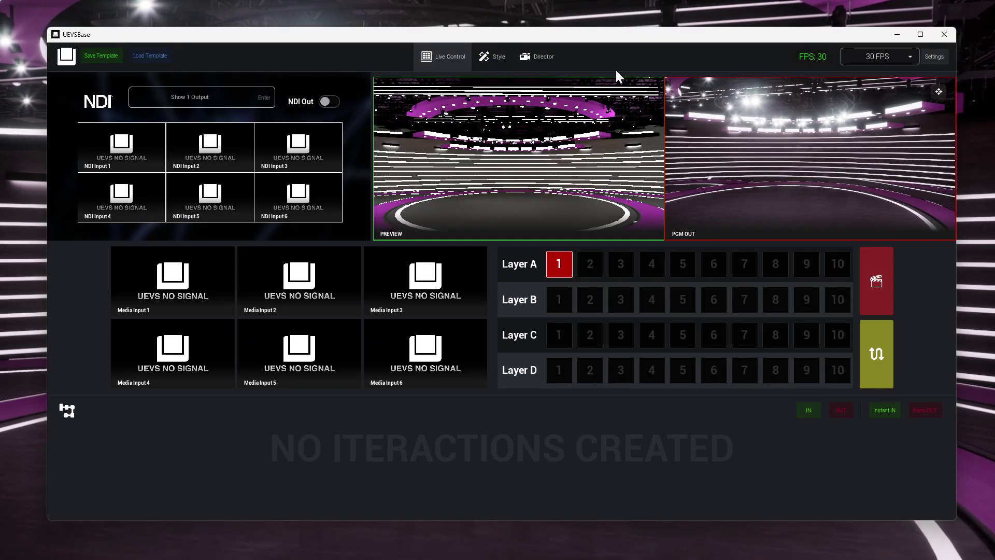
pyautogui.moveTo(601, 36); pyautogui.dragTo(605, 138)
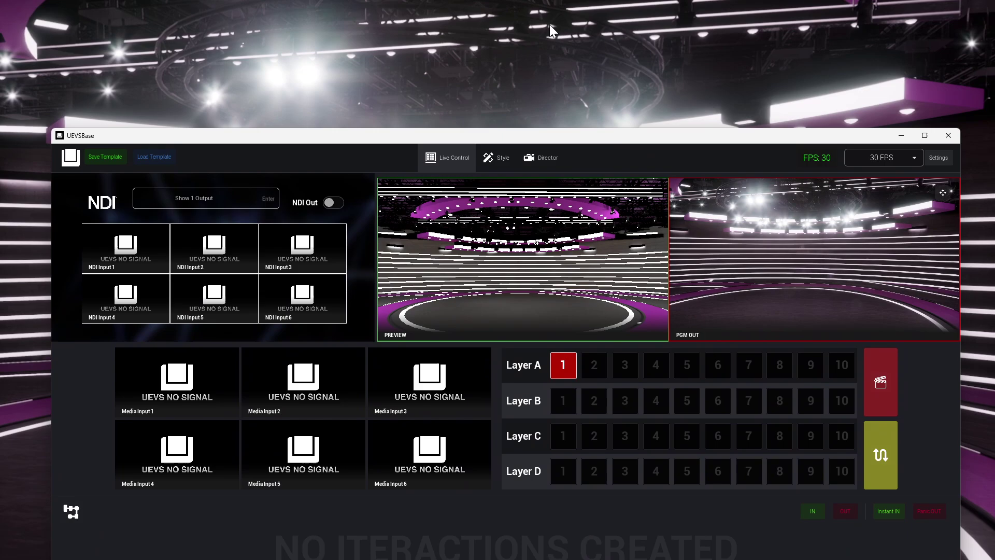
pyautogui.click(924, 136)
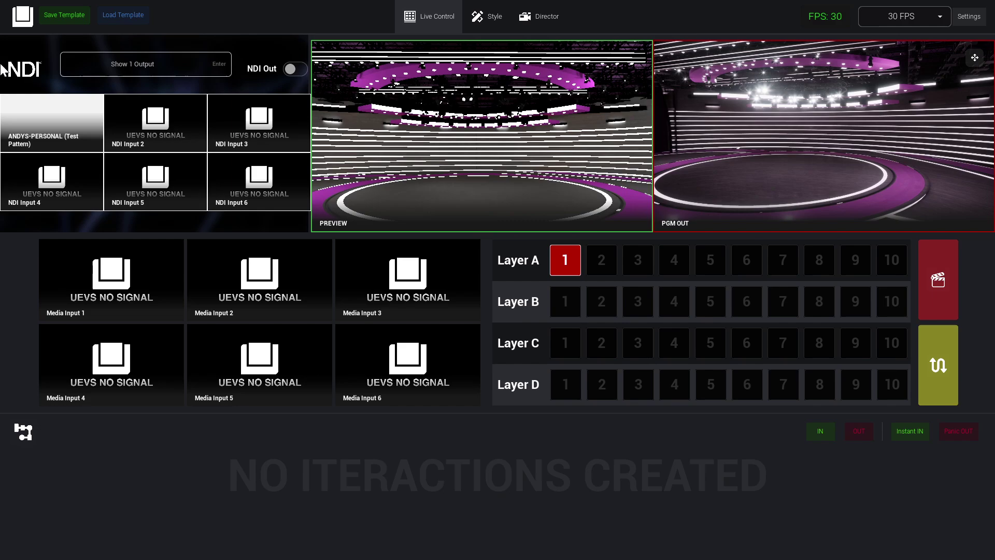
# Step: Cycle Test Patterns through Magenta Window 601, NDI, NDI White, Luma Multiburst, IRE Field 90 and IRE Split Bars
pyautogui.press('super+Tab')
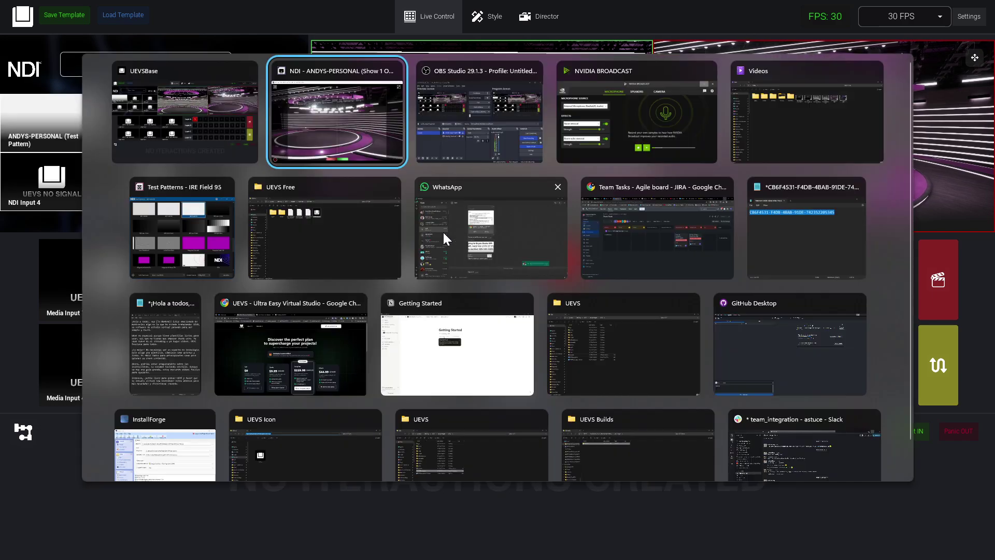
pyautogui.click(158, 238)
pyautogui.click(540, 413)
pyautogui.click(870, 410)
pyautogui.click(761, 409)
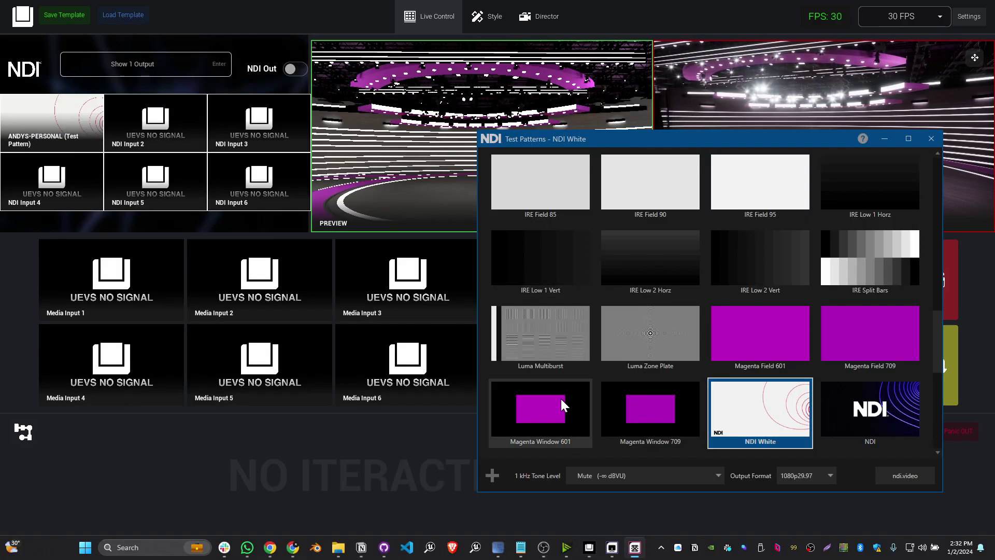
pyautogui.click(571, 334)
pyautogui.click(650, 182)
pyautogui.click(870, 259)
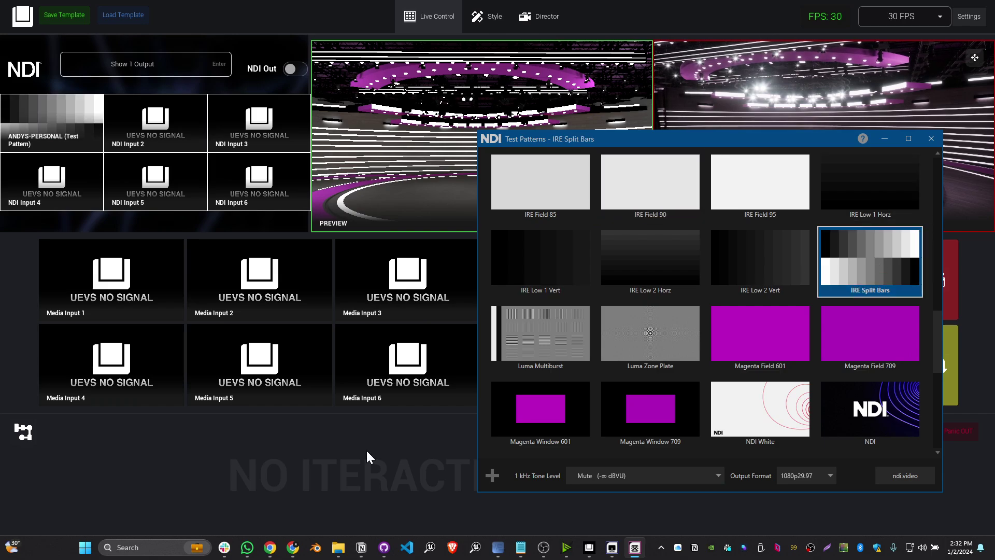
# Step: Turn UEVS's NDI Out back on and feed Show 1 Output into NDI Input 2
pyautogui.click(354, 515)
pyautogui.click(280, 70)
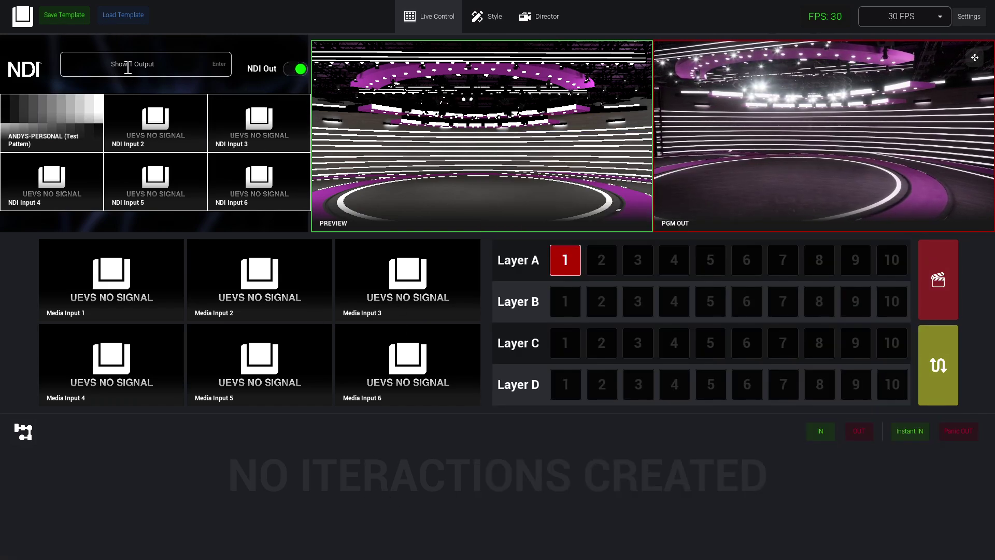
pyautogui.click(144, 141)
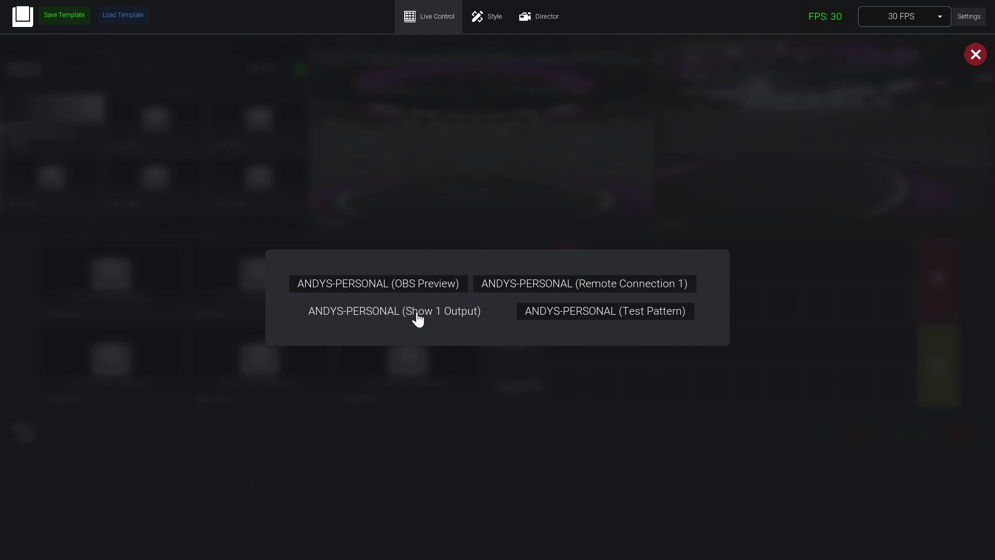
pyautogui.click(397, 322)
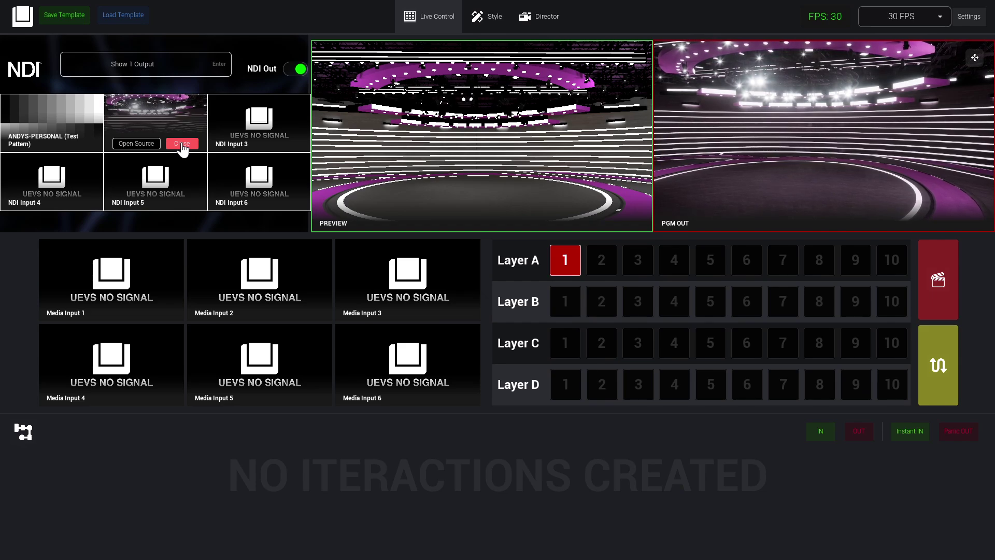
# Step: Close the sources on NDI Input 2 and NDI Input 1
pyautogui.click(183, 144)
pyautogui.click(78, 143)
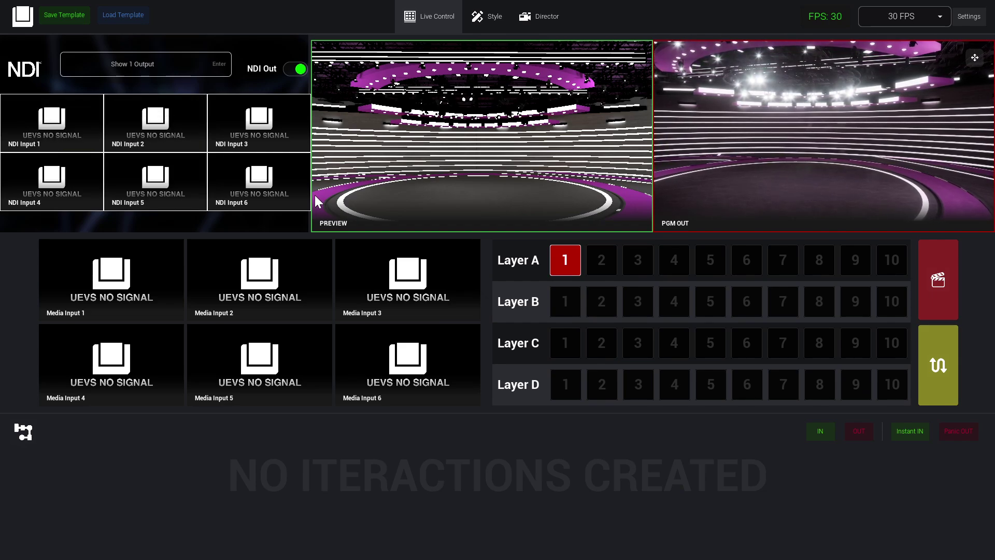
pyautogui.moveTo(139, 260)
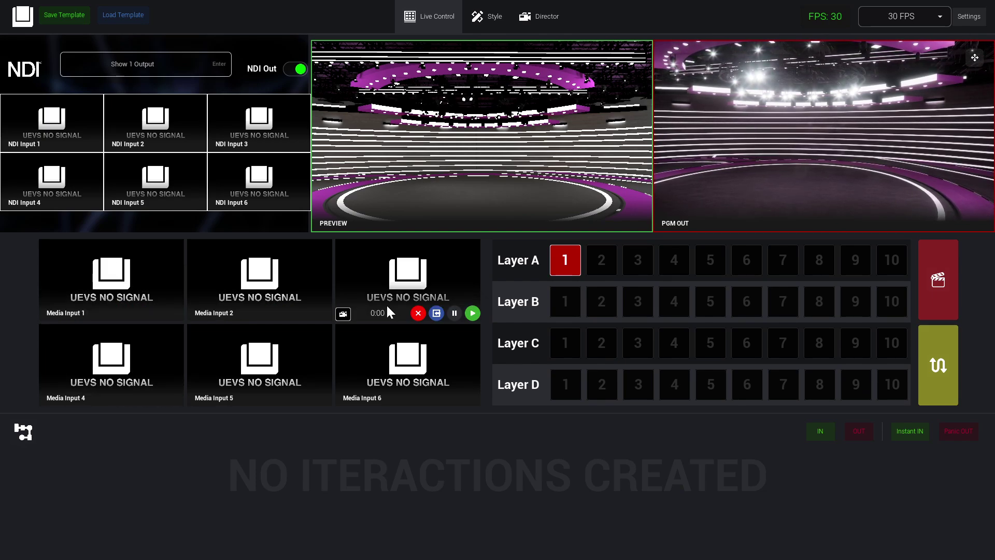
pyautogui.moveTo(450, 355)
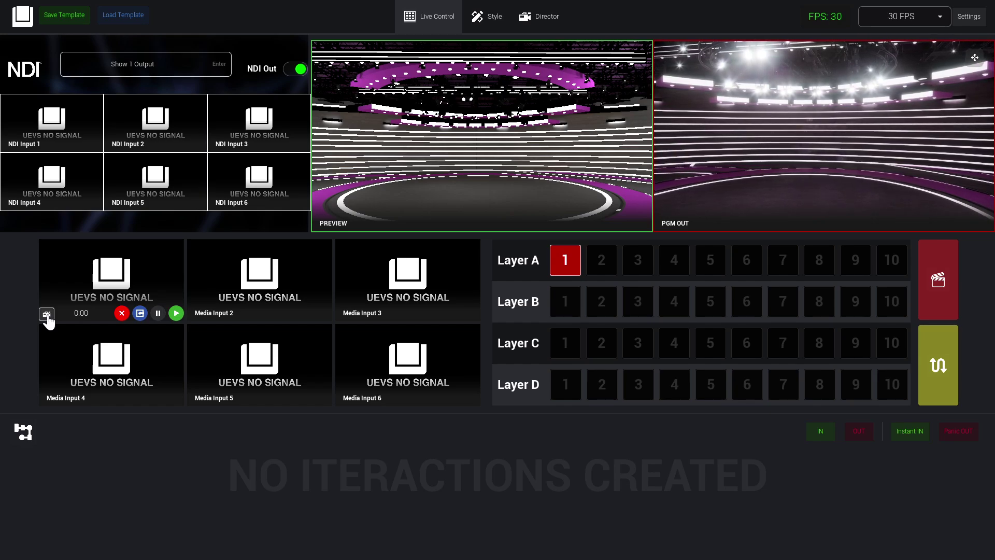
pyautogui.click(47, 314)
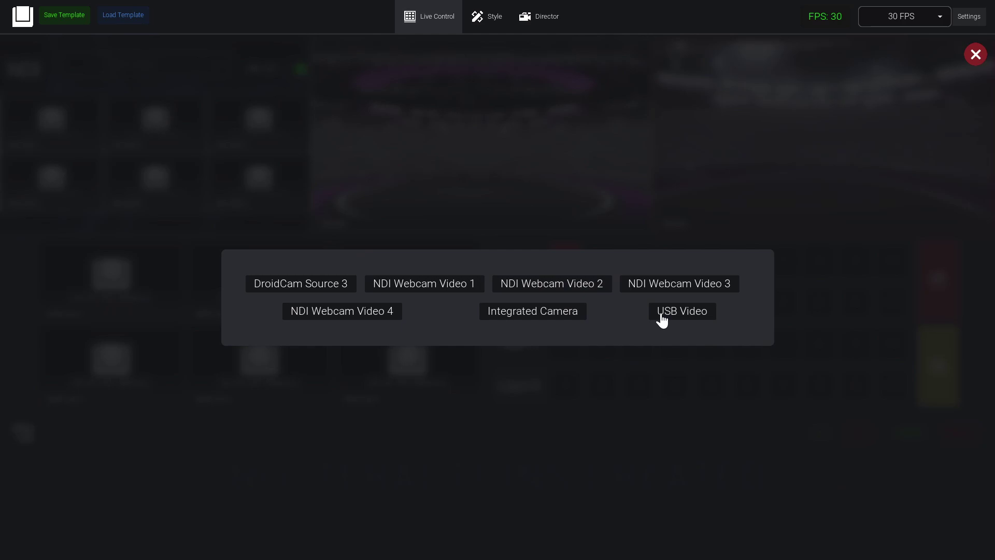
pyautogui.click(693, 317)
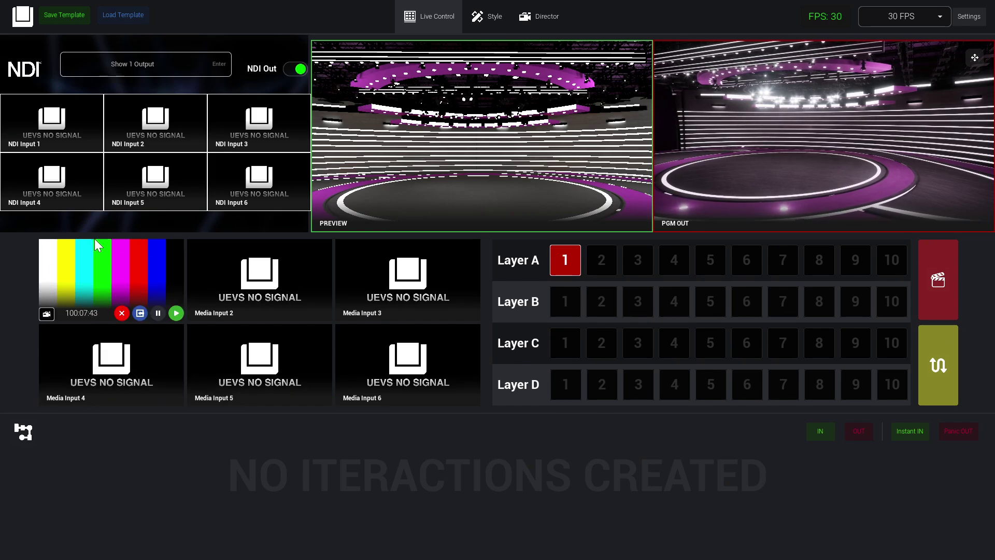
pyautogui.click(44, 314)
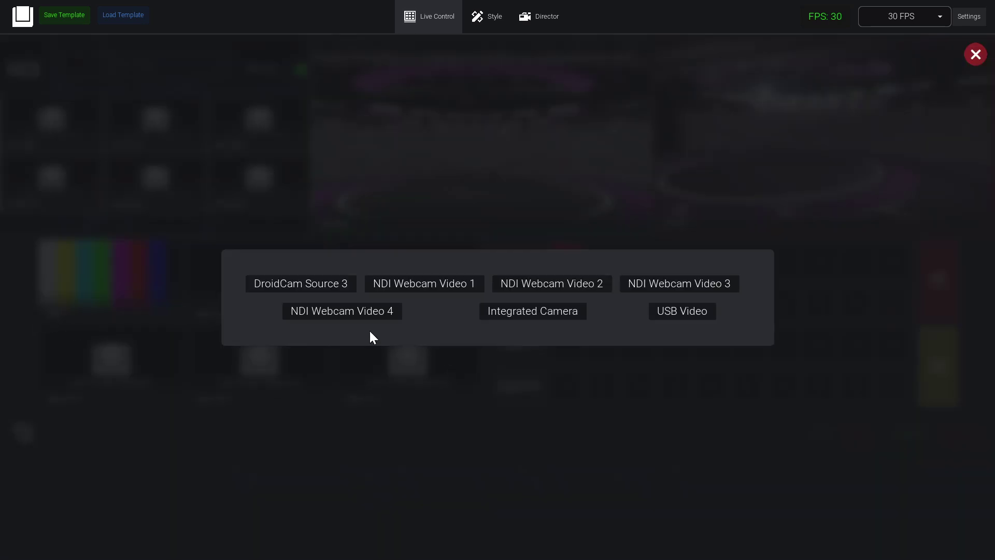
pyautogui.click(527, 311)
pyautogui.moveTo(449, 290)
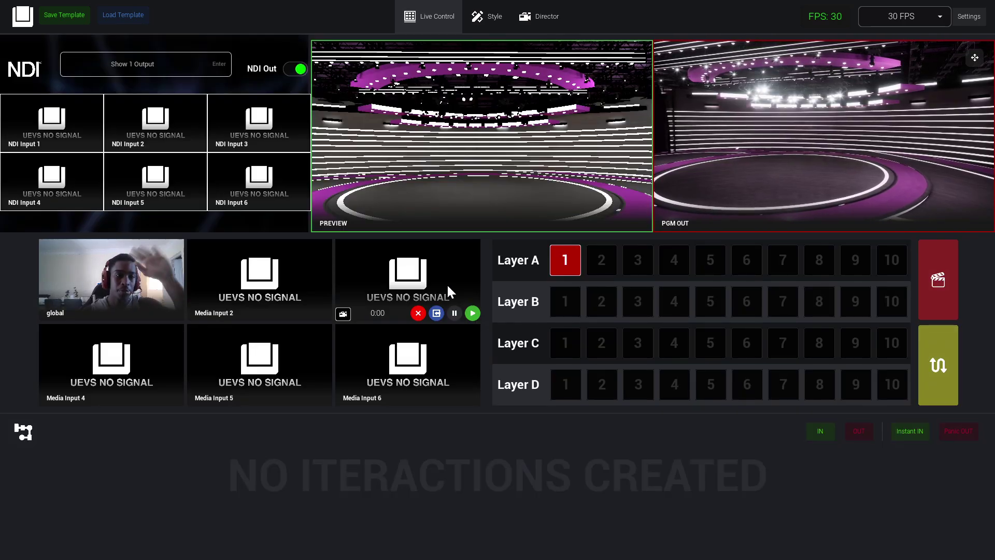
pyautogui.moveTo(107, 322)
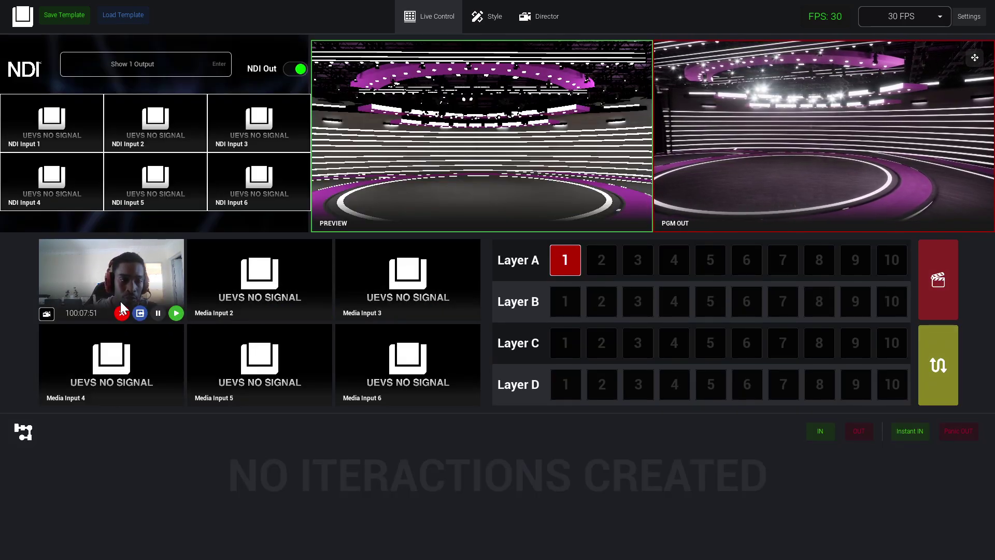
pyautogui.click(121, 314)
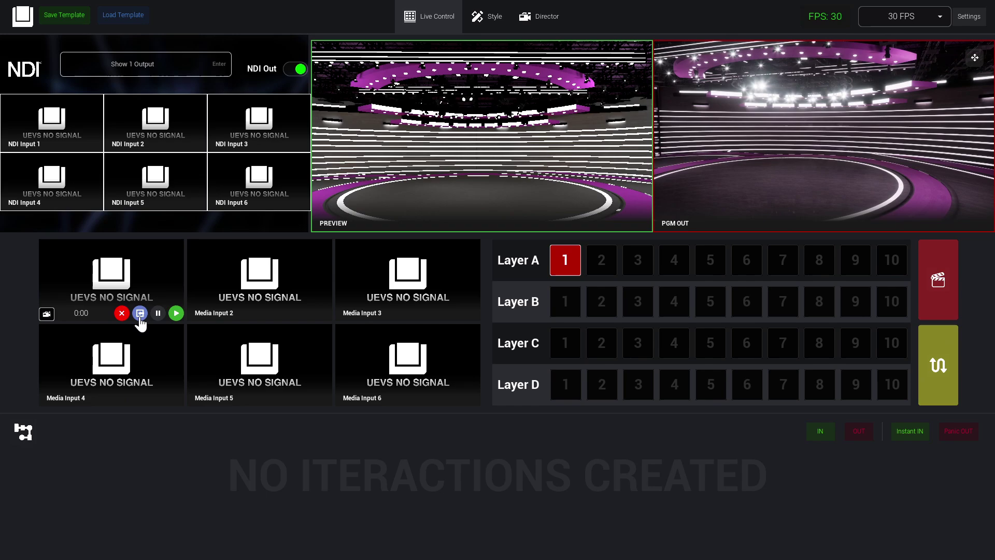
# Step: Load the woman-in-a-dress clip from the Working folder into Media Input 1
pyautogui.click(140, 313)
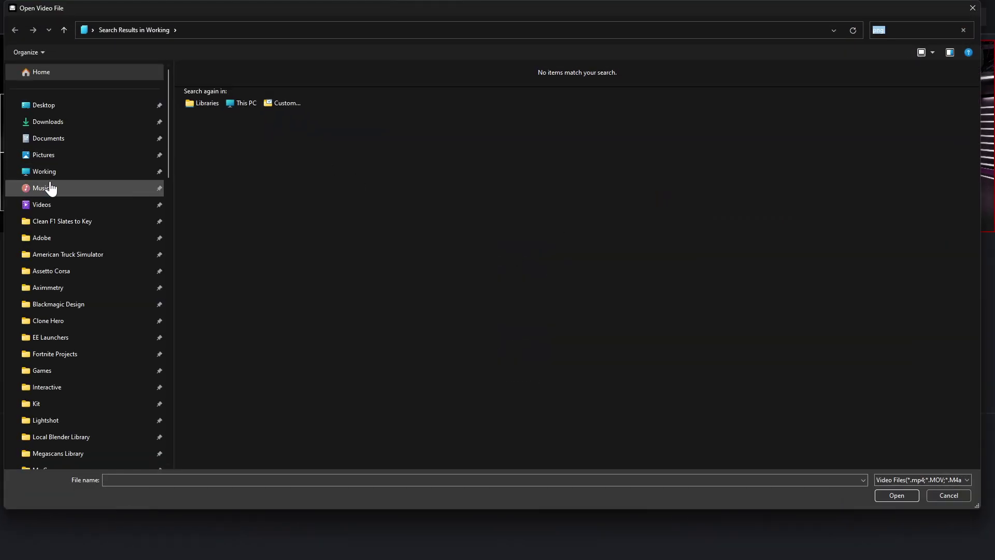
pyautogui.click(70, 173)
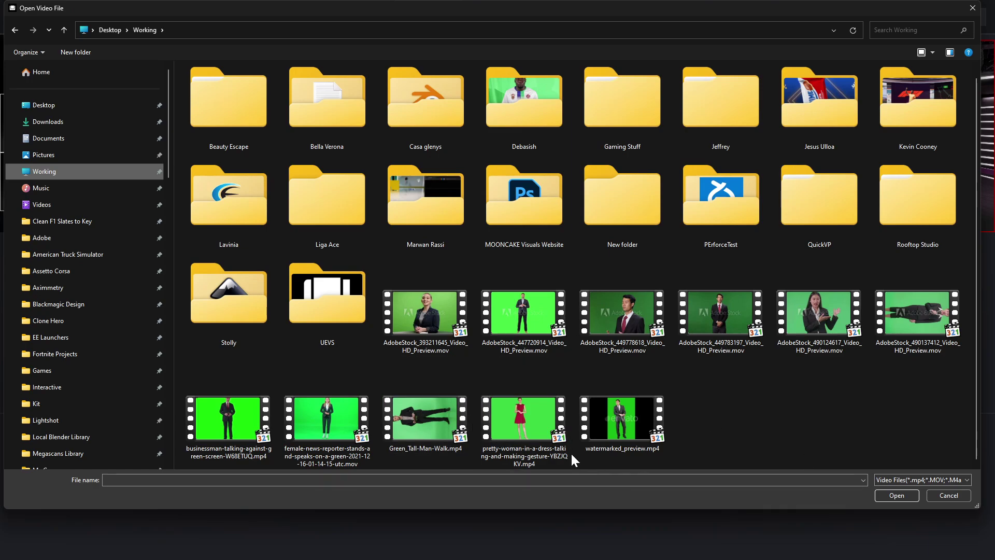
pyautogui.doubleClick(521, 424)
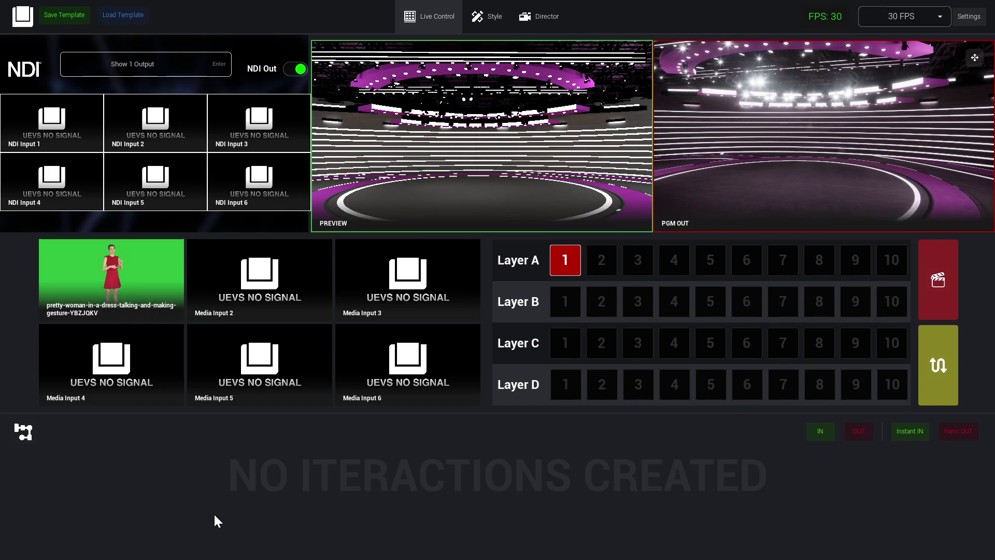
# Step: Load the news reporter clip into Media Input 2 and AdobeStock_447720914 into Media Input 3
pyautogui.moveTo(258, 311)
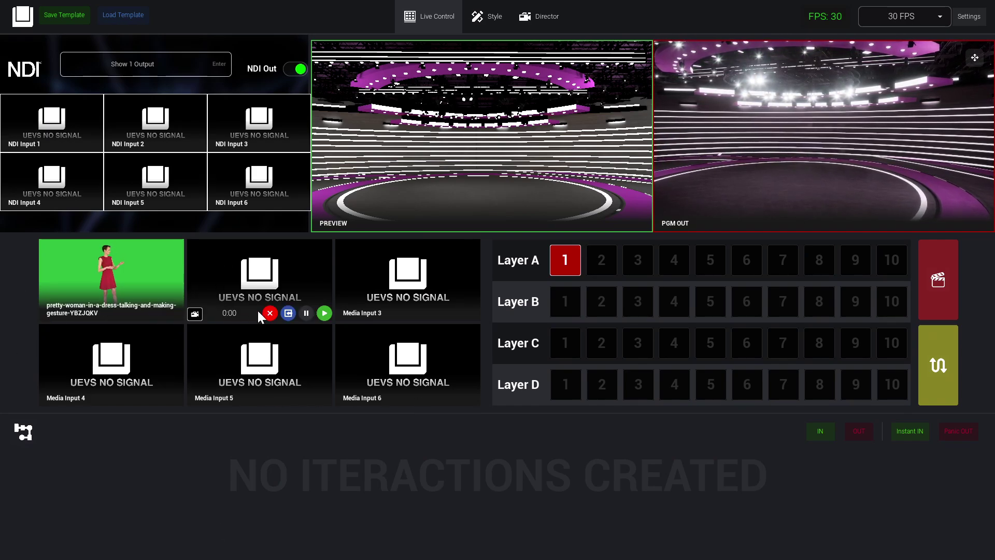
pyautogui.click(288, 313)
pyautogui.doubleClick(336, 431)
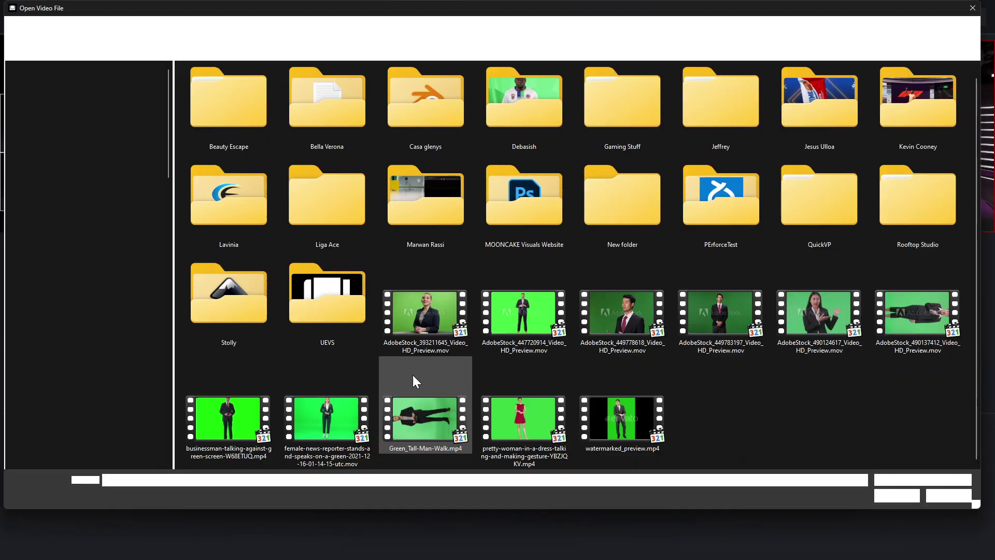
pyautogui.doubleClick(534, 307)
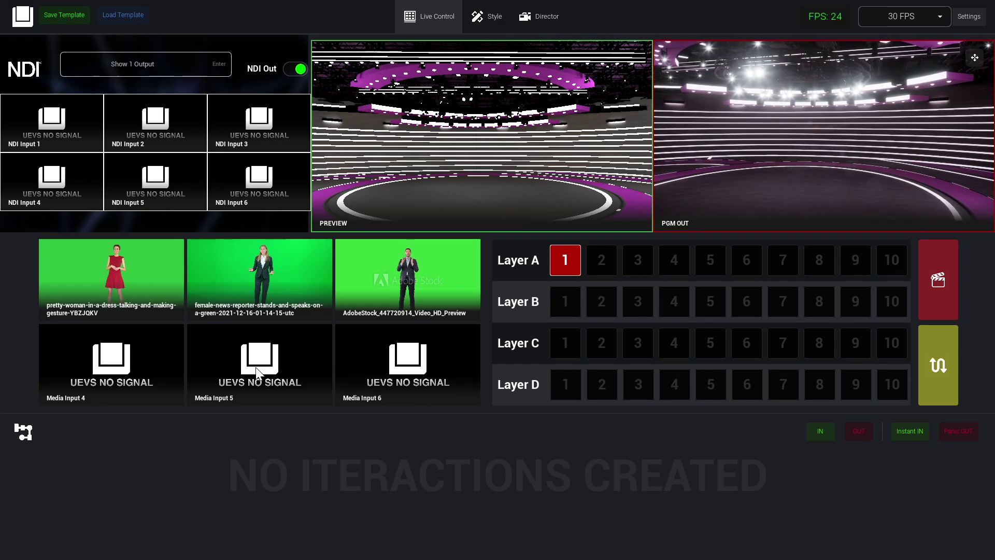
# Step: Change the FPS dropdown in Settings from 30 FPS to 24 FPS
pyautogui.moveTo(69, 130)
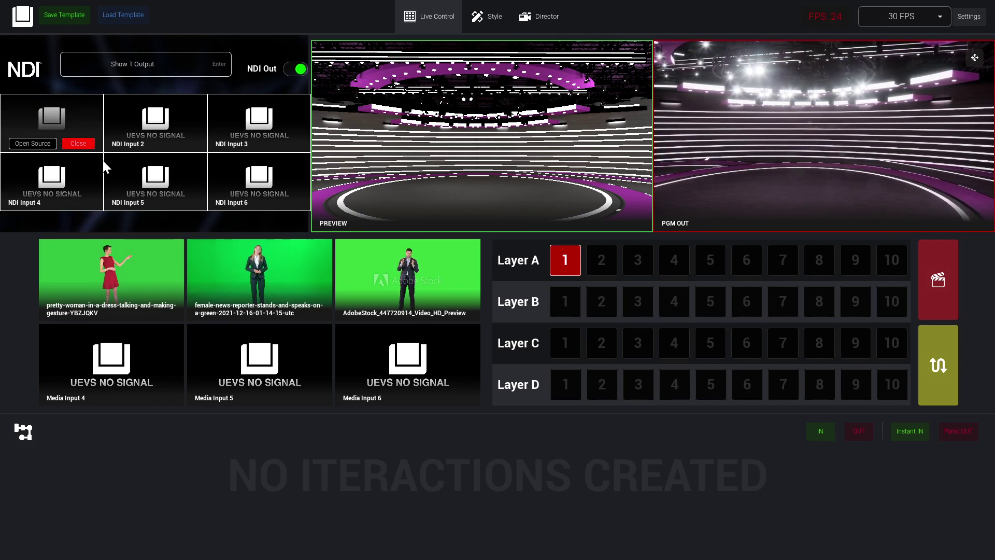
pyautogui.moveTo(138, 151)
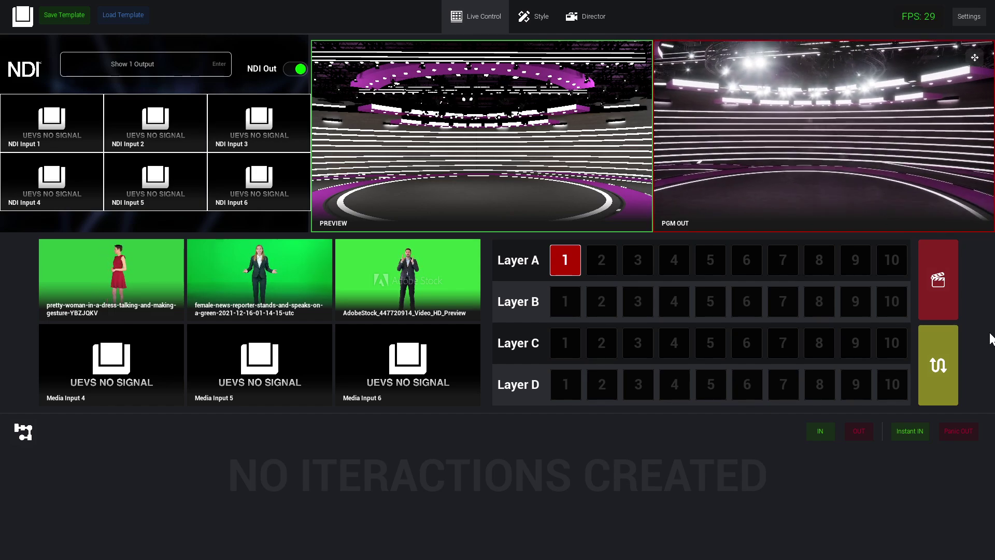
pyautogui.click(969, 16)
pyautogui.click(914, 23)
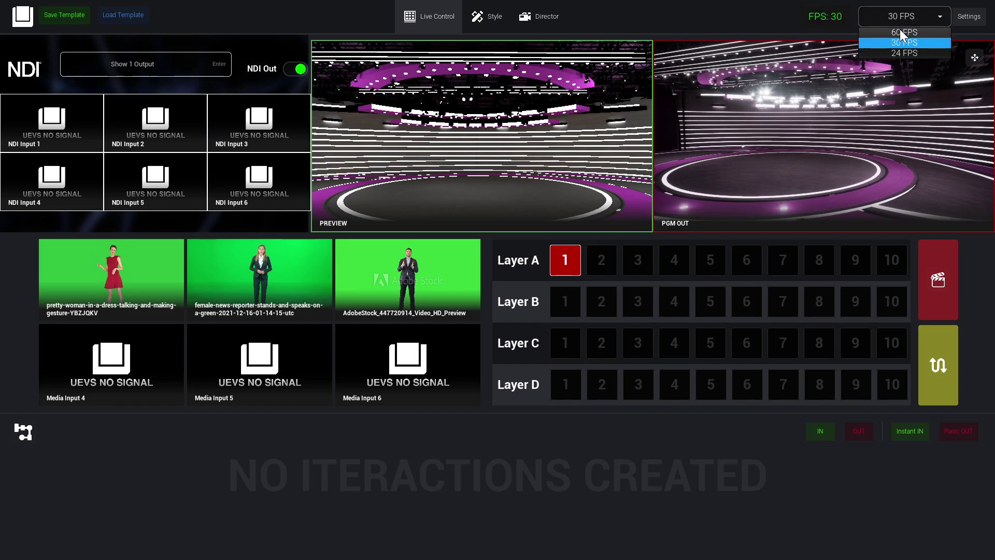
pyautogui.click(905, 32)
pyautogui.click(913, 20)
pyautogui.click(902, 53)
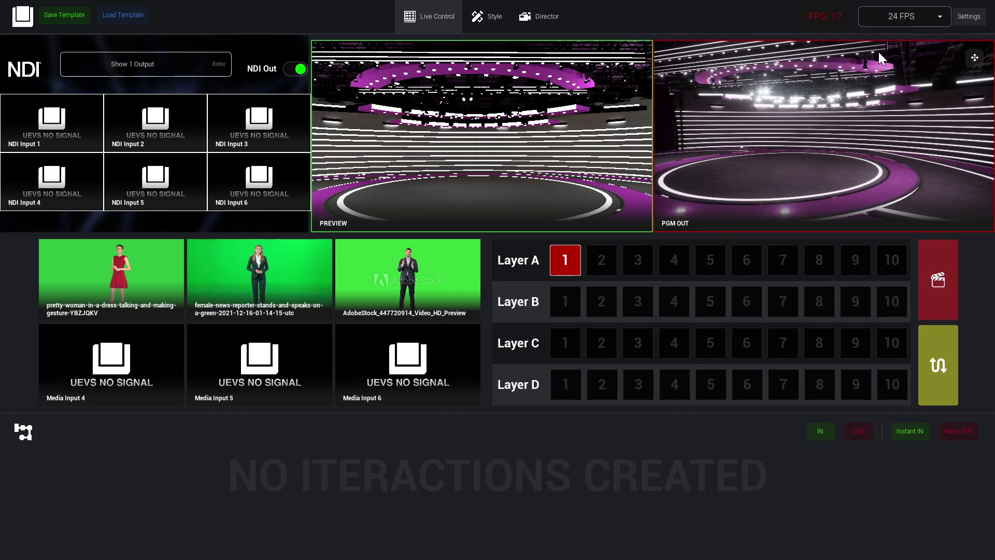
pyautogui.click(936, 21)
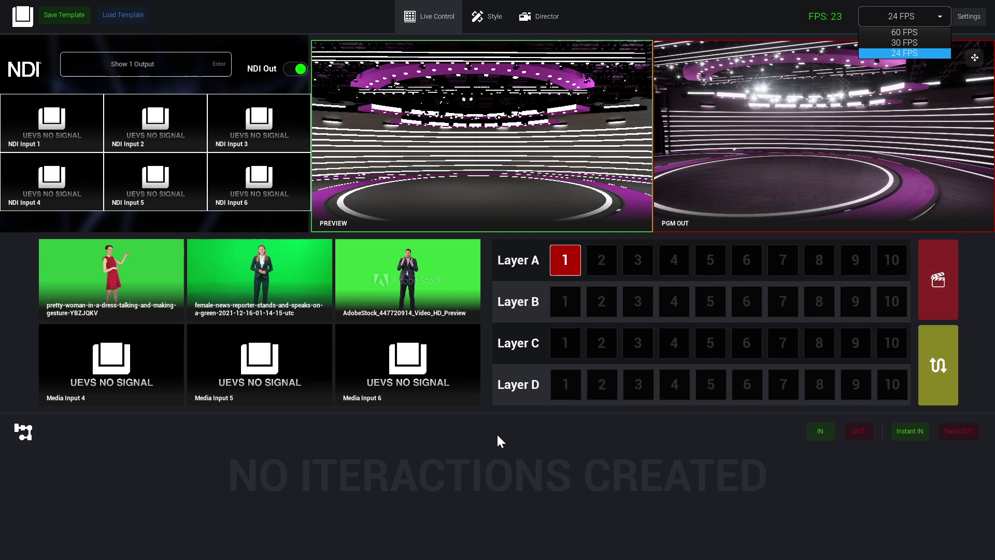
pyautogui.click(906, 53)
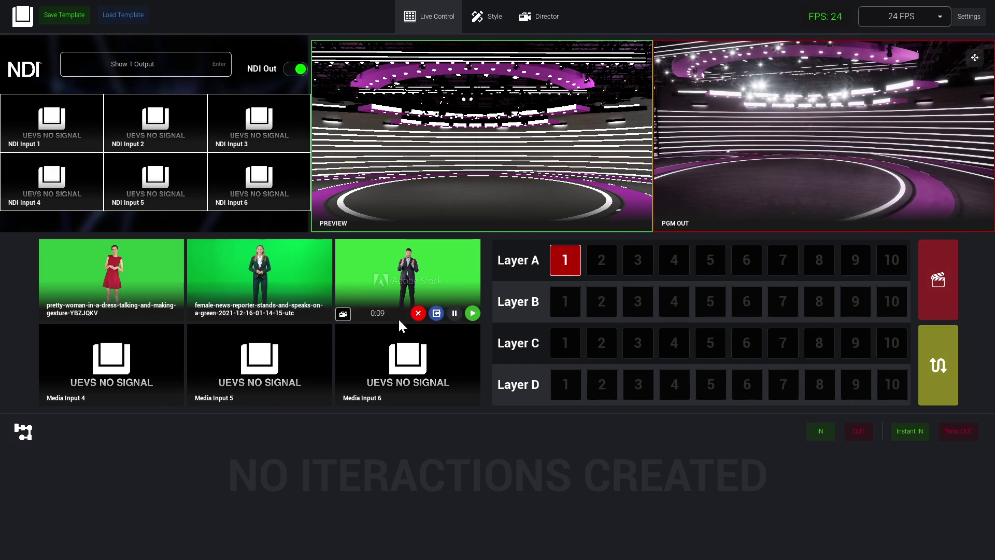
# Step: Remove the clips from Media Inputs 3, 2 and 1, then switch NDI Out off
pyautogui.click(418, 313)
pyautogui.click(270, 313)
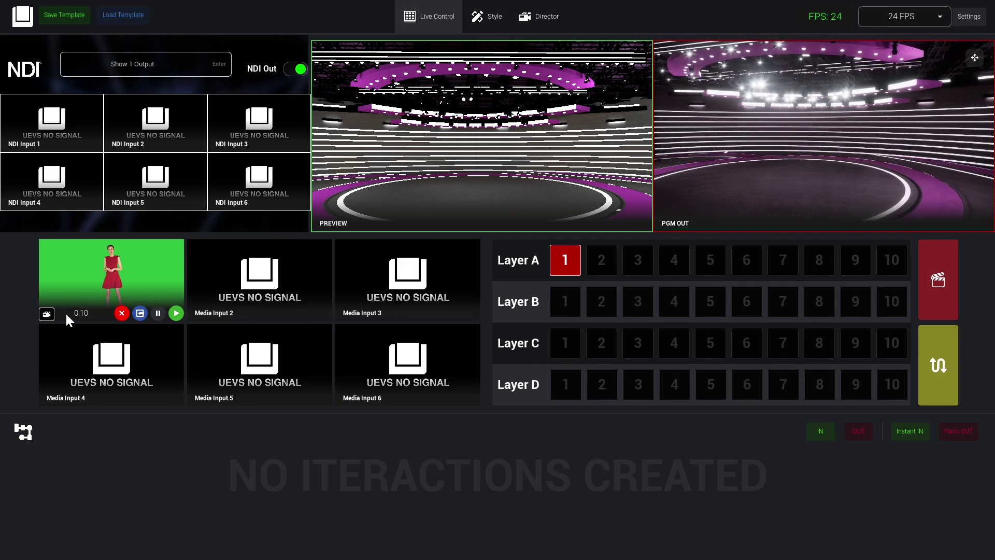
pyautogui.click(122, 313)
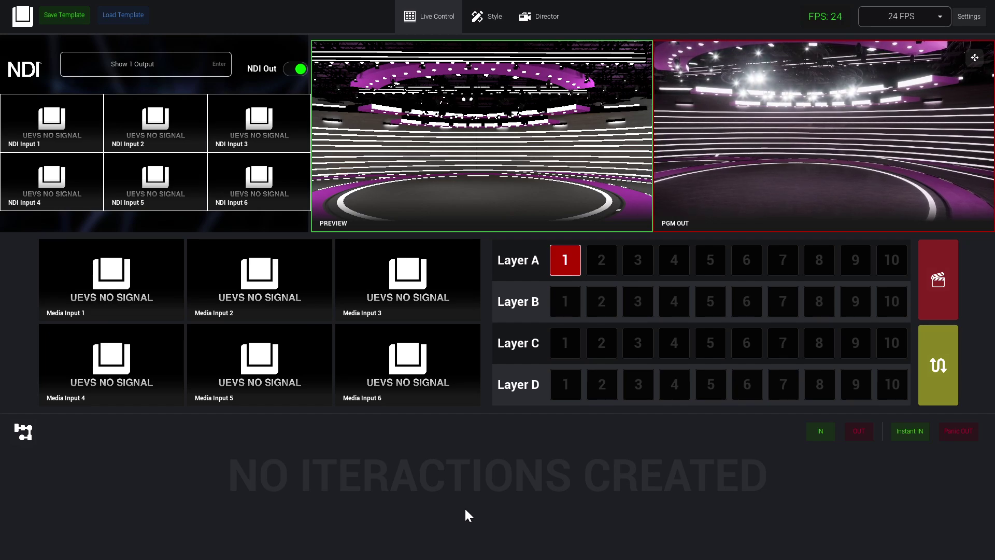
pyautogui.click(296, 69)
pyautogui.moveTo(454, 294)
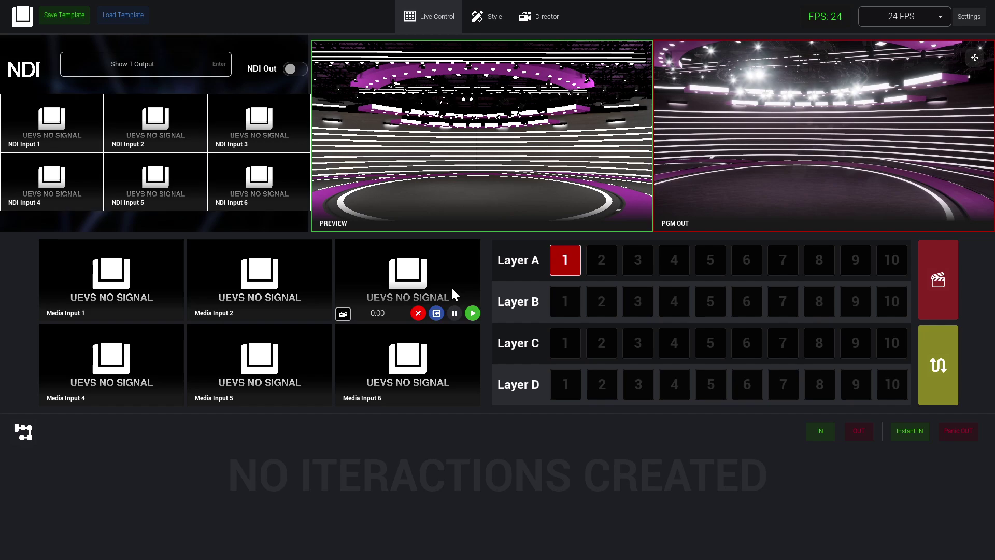